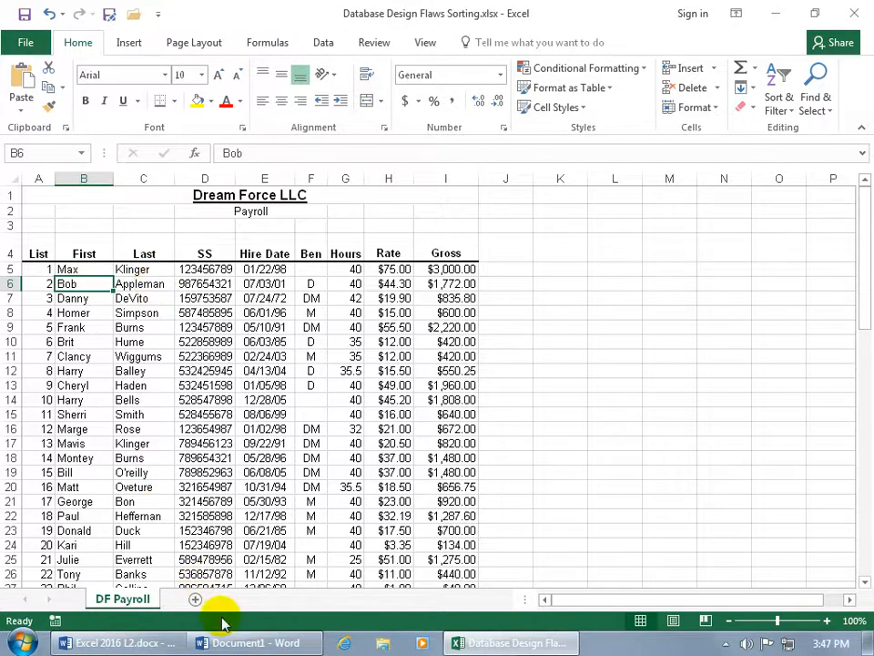
Step: Review the database design flaws listed in the Word document and compare them with the First column of the Excel payroll sheet
left_click(242, 645)
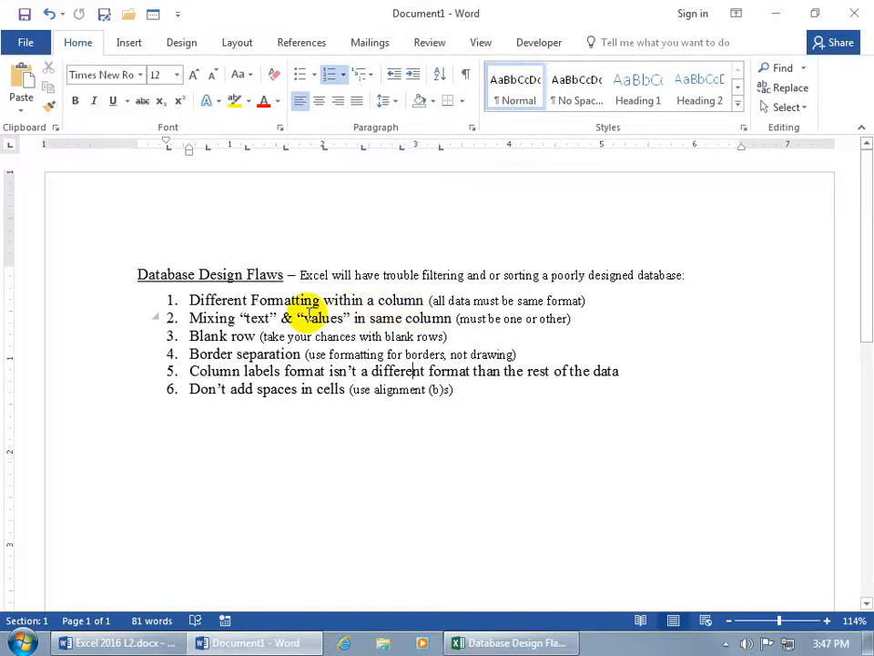
left_click(510, 643)
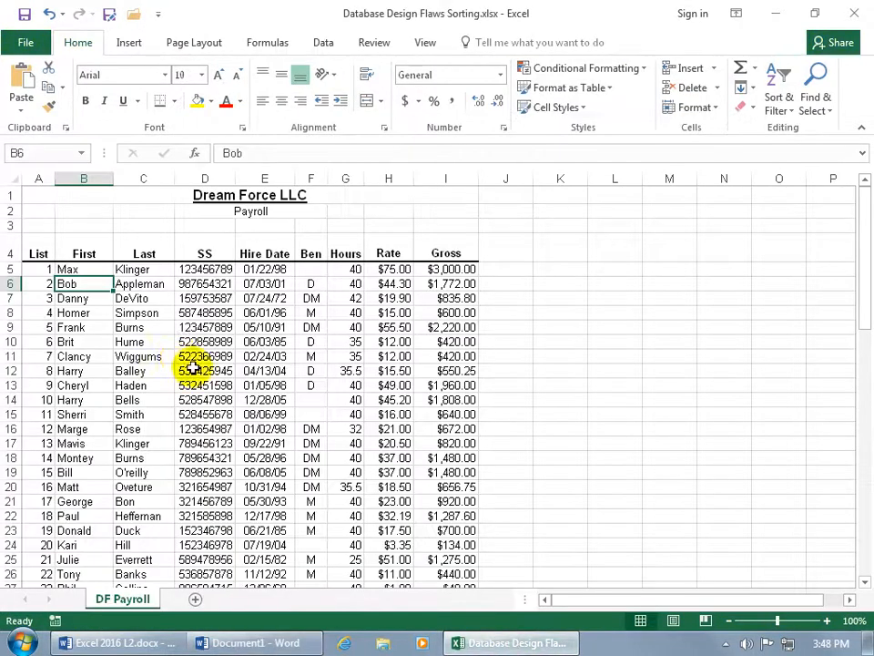
left_click(85, 385)
left_click(89, 357)
left_click(86, 327)
left_click(84, 356)
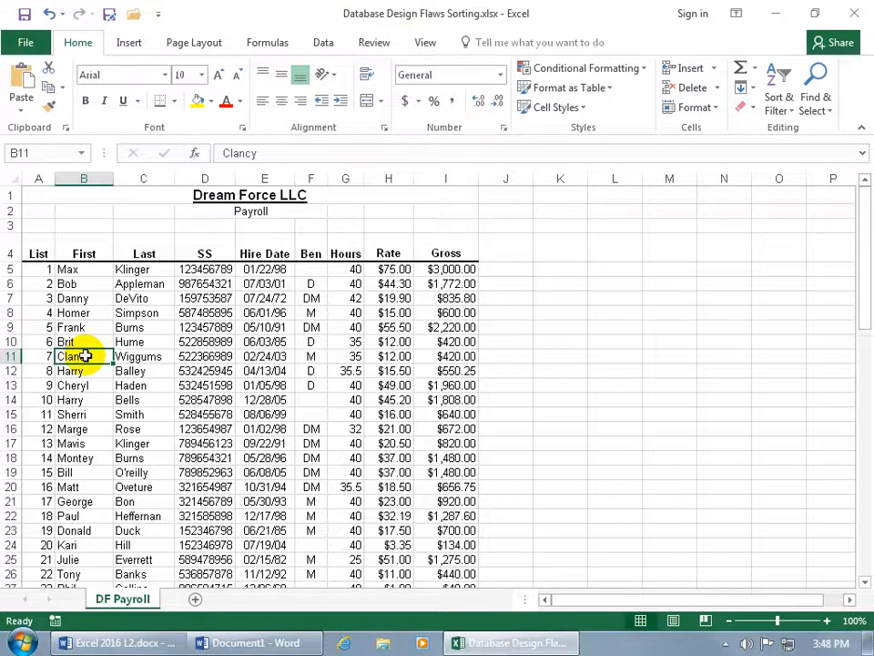
left_click(244, 642)
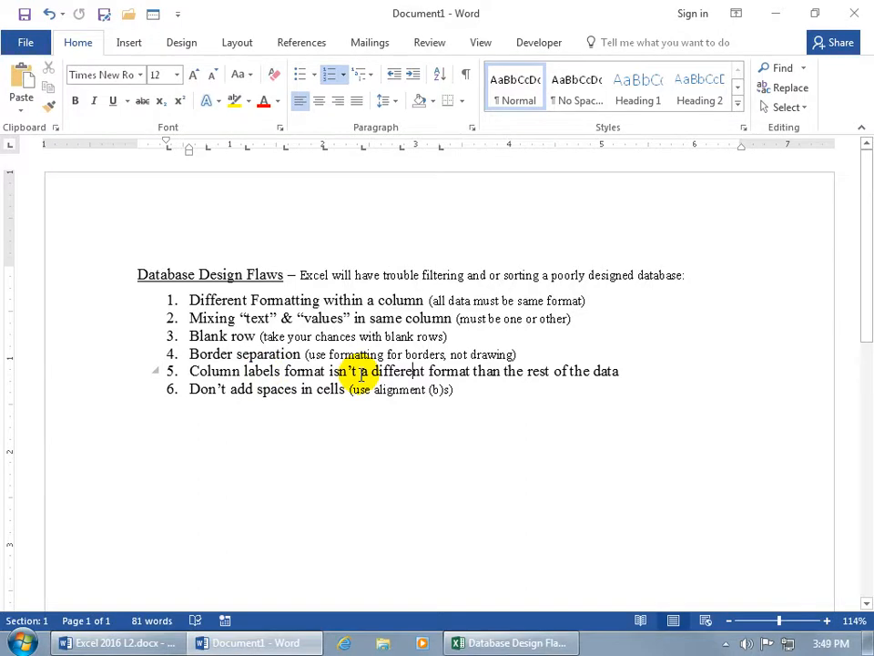
left_click(514, 642)
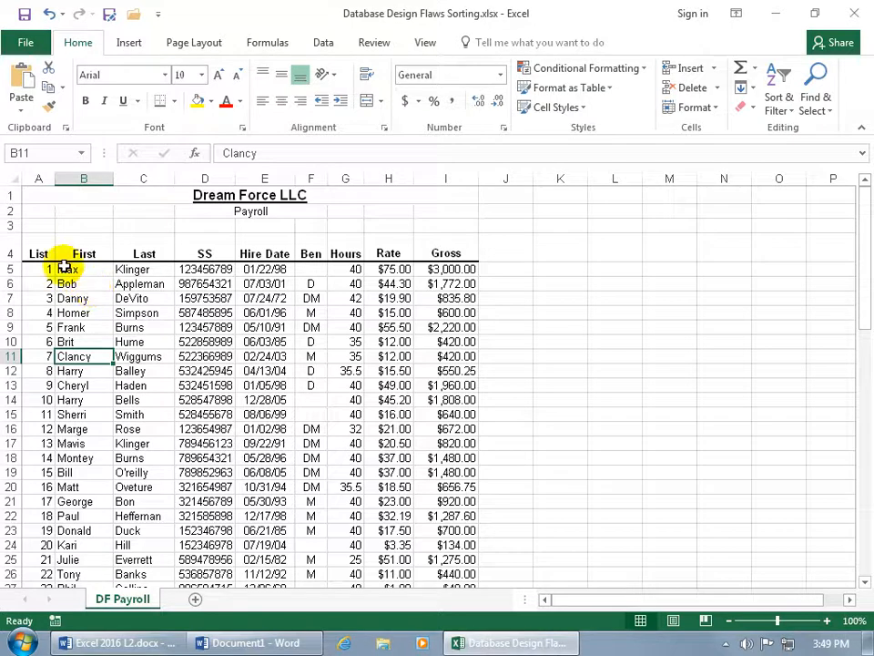
Step: Apply a thick bottom border to the payroll column labels from List to Gross in A4:I4
left_click_drag(41, 252, 445, 244)
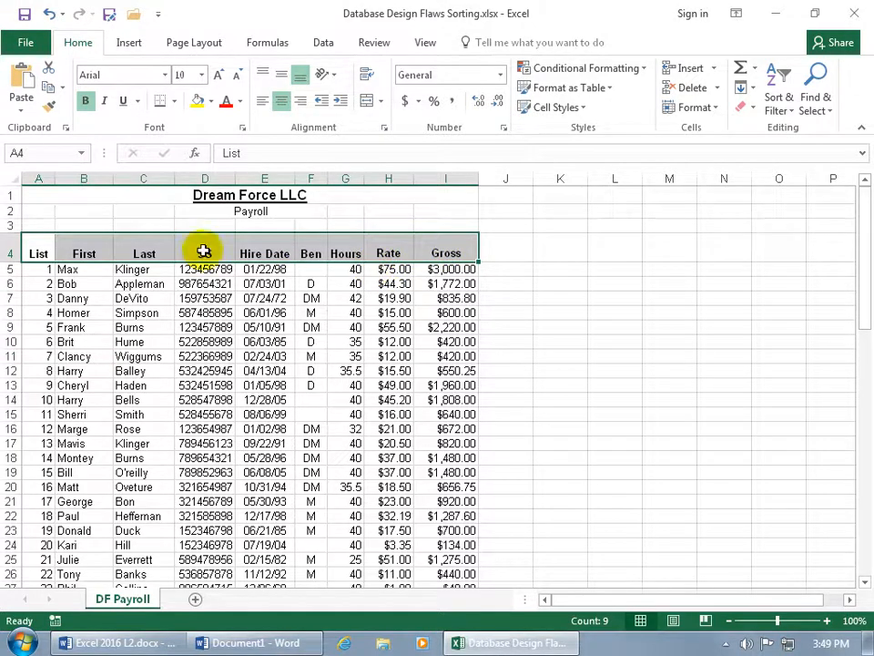
left_click(174, 101)
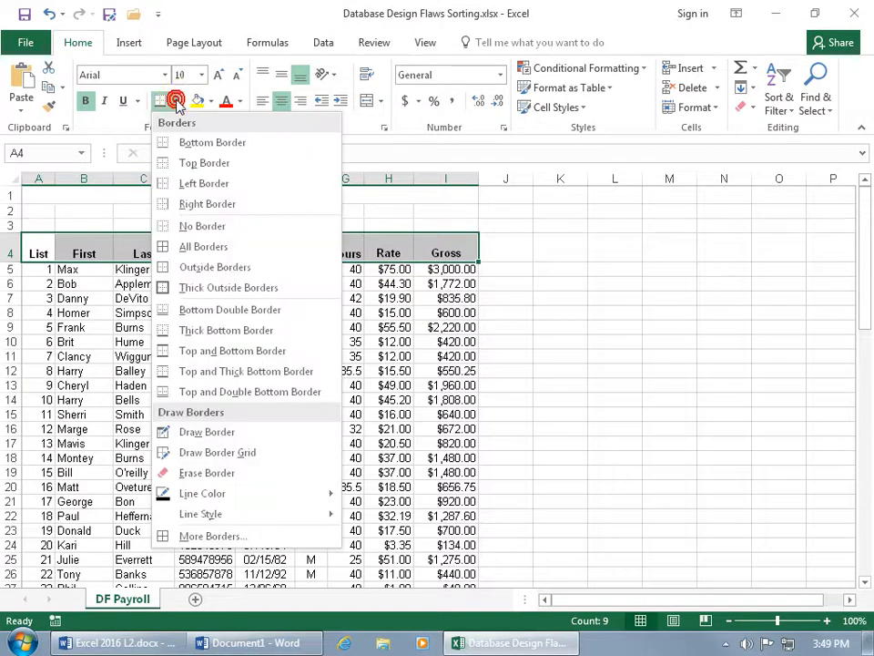
left_click(228, 331)
left_click(264, 298)
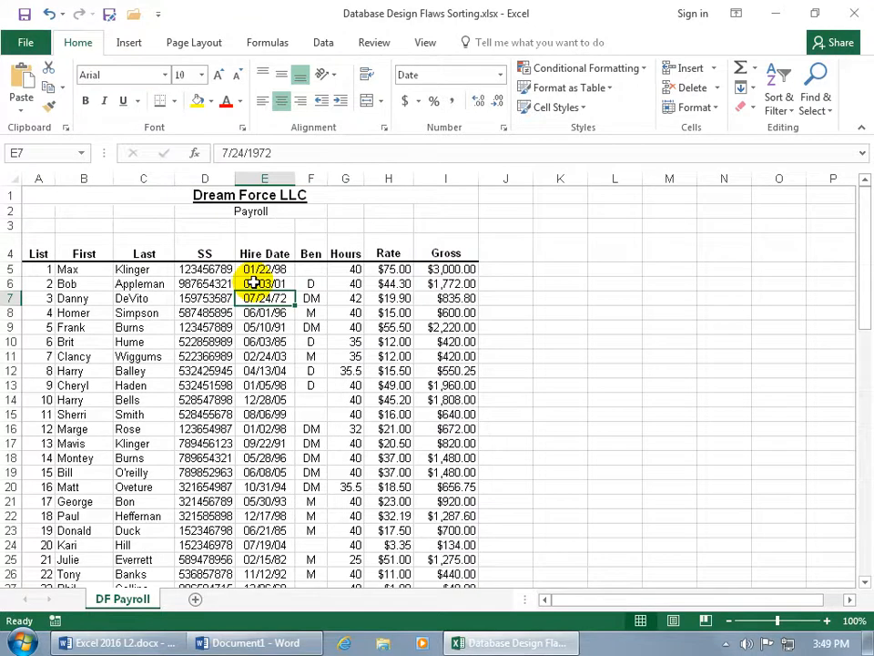
Step: Check the rule about spaces in cells in the Word flaw list against the SS column label in the Excel payroll sheet
left_click(250, 643)
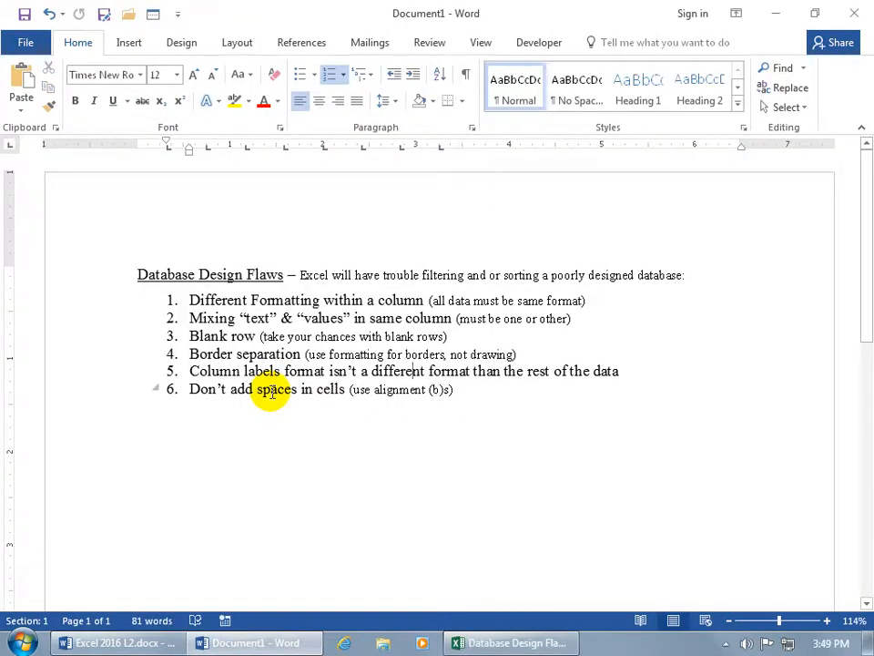
left_click(464, 640)
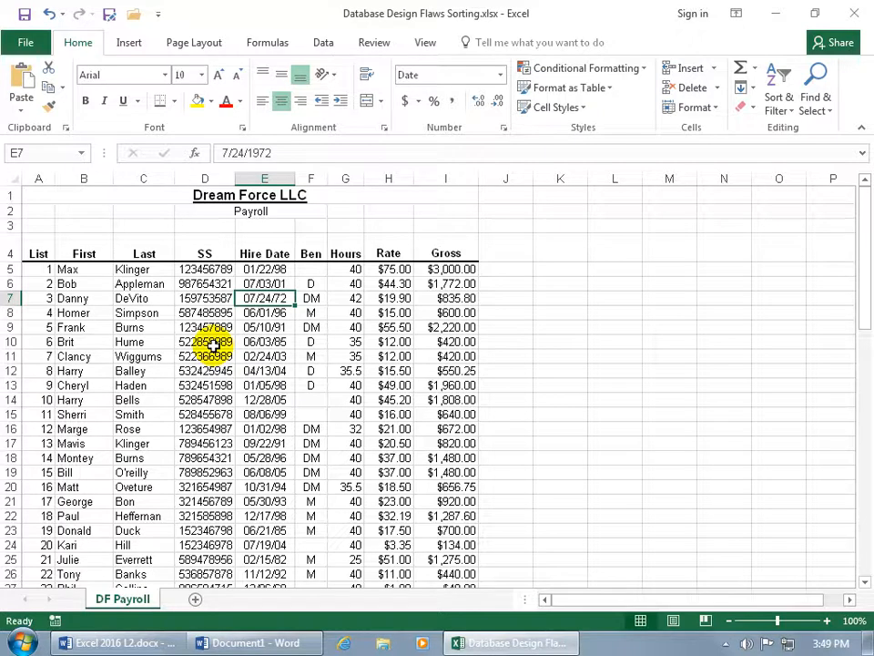
left_click(206, 253)
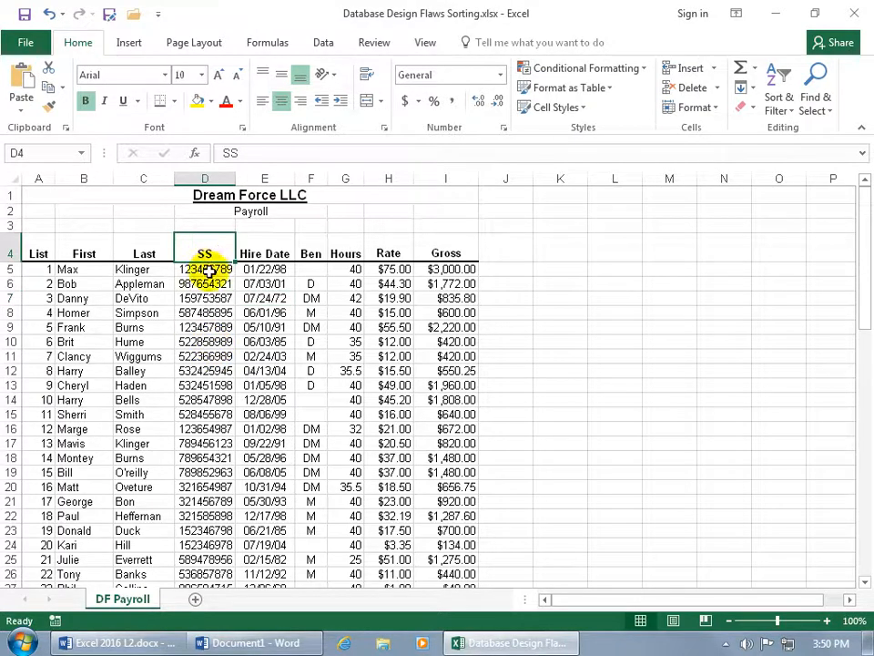
left_click(282, 643)
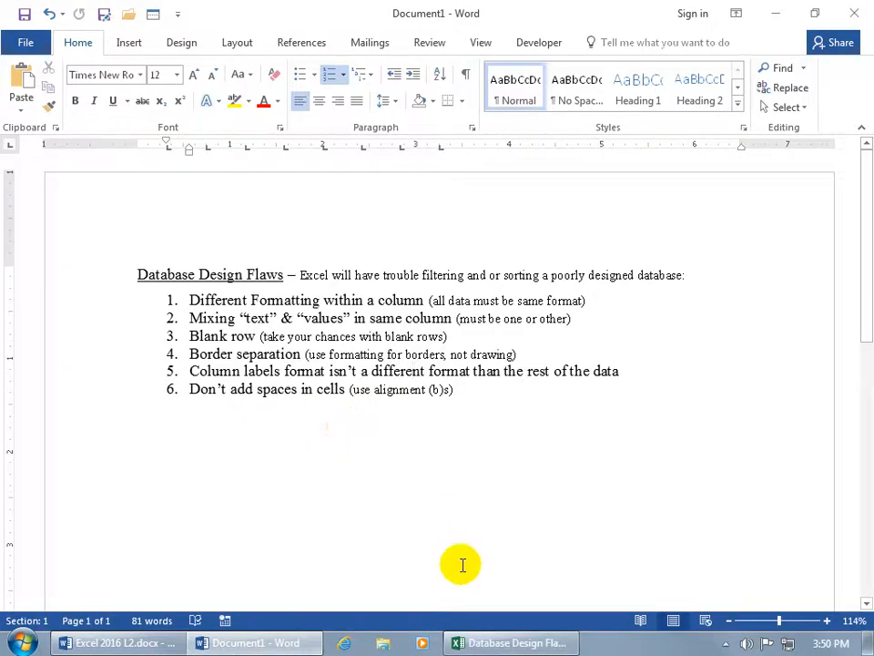
left_click(484, 642)
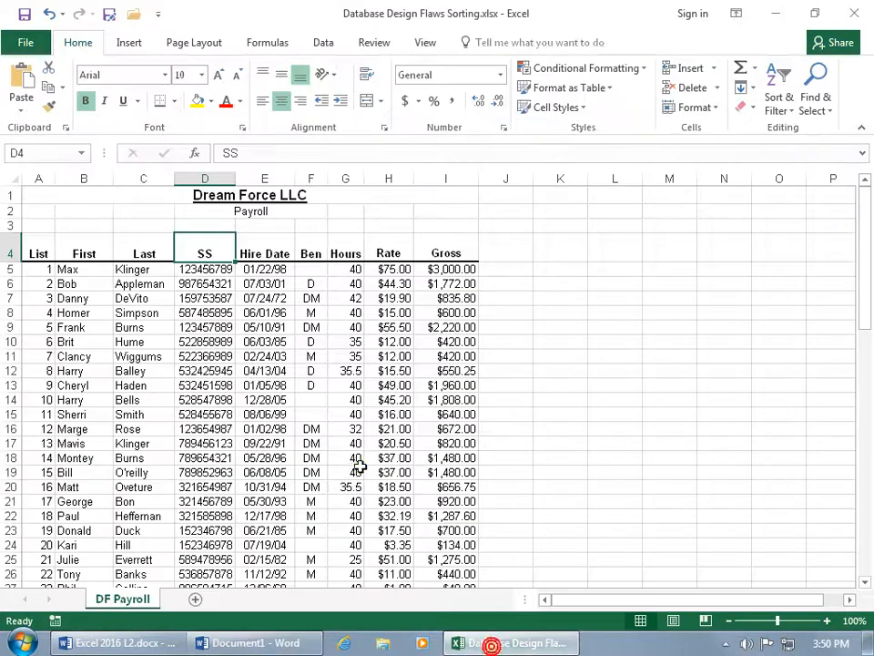
Step: Try shifting the last name in C9 with leading spaces, and undo the edit
left_click(125, 330)
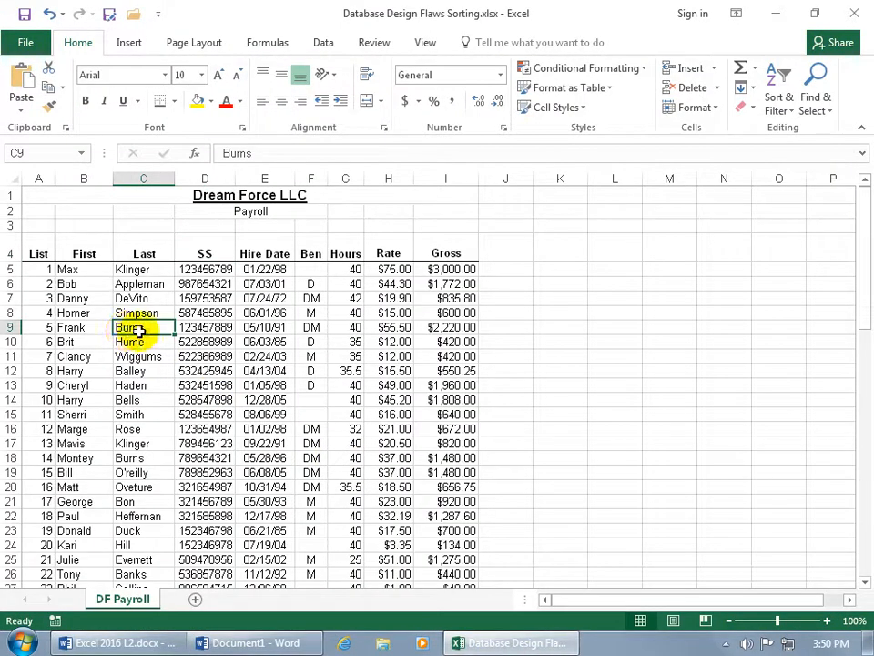
double_click(116, 326)
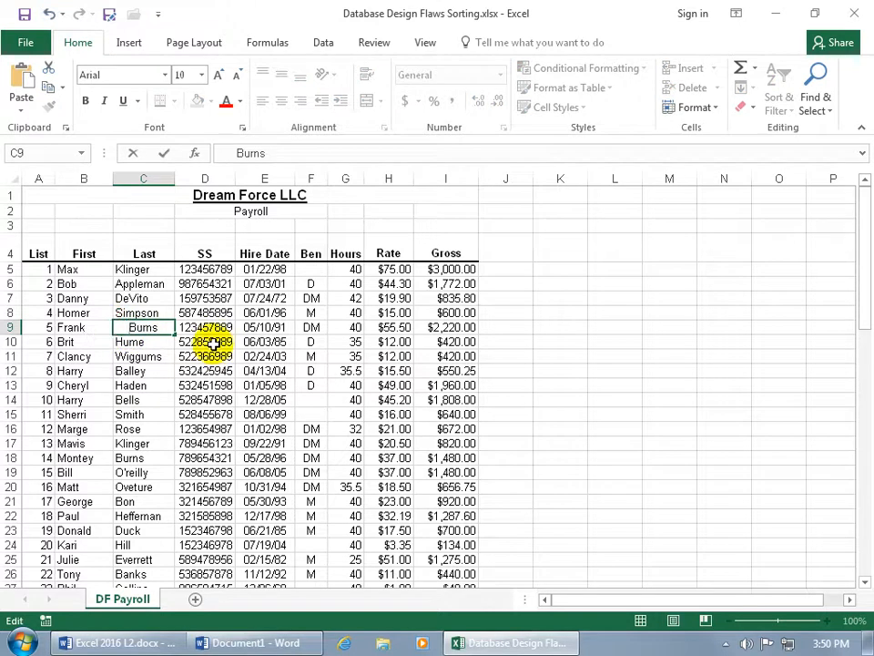
key("Return")
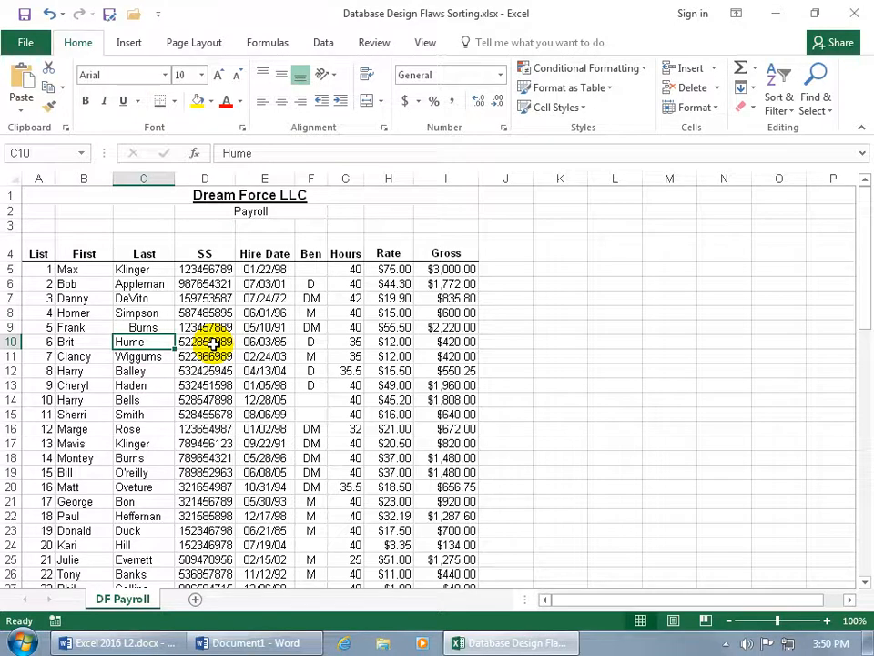
left_click(50, 14)
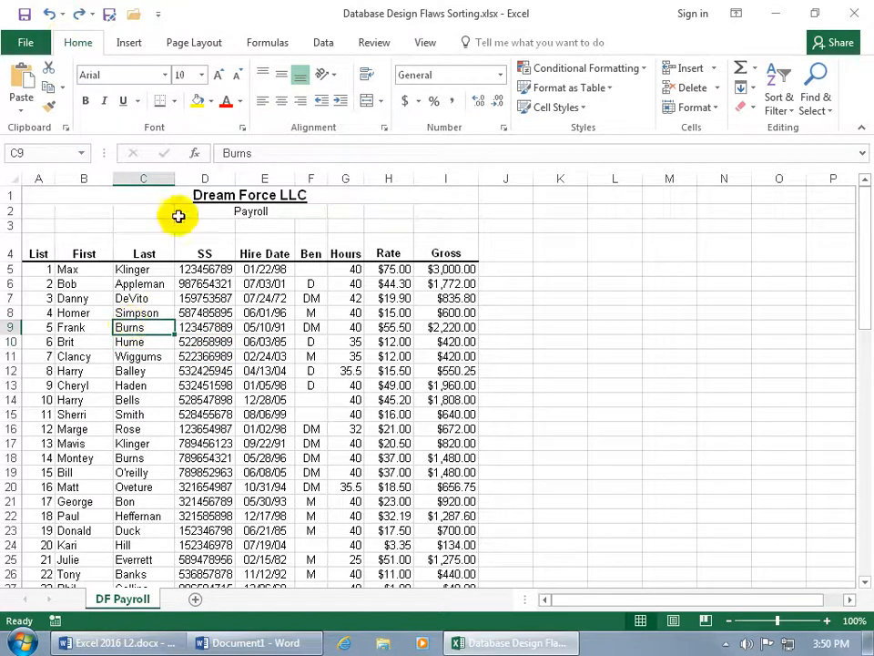
Step: Try centre alignment and an increased indent on the last name in C9, undoing each change
left_click(282, 104)
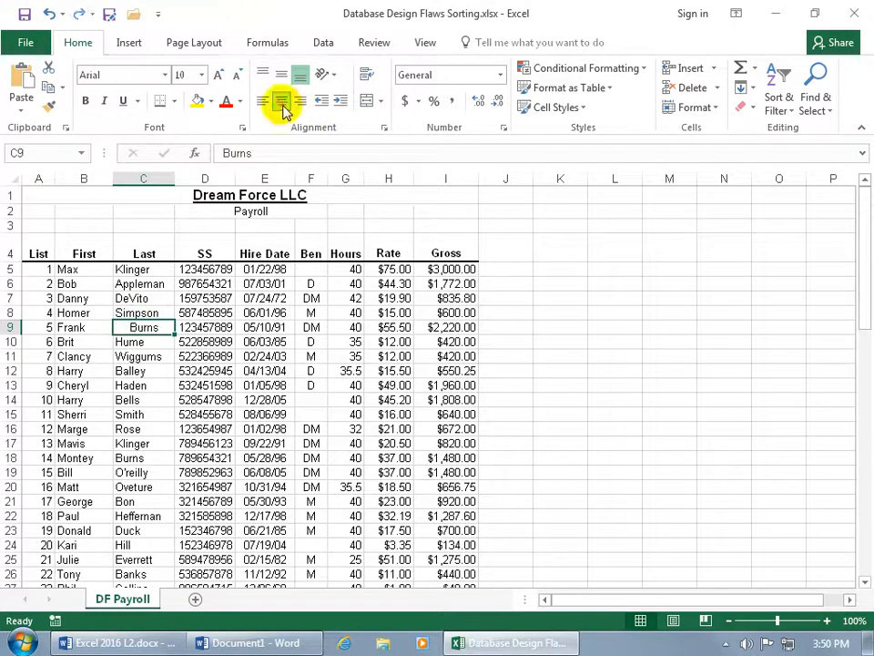
left_click(48, 14)
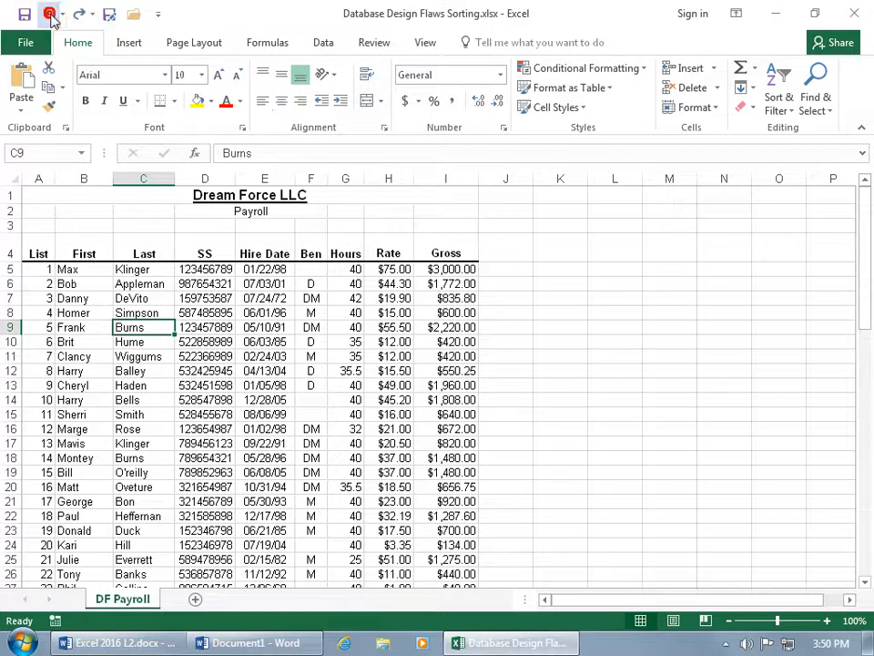
left_click(339, 104)
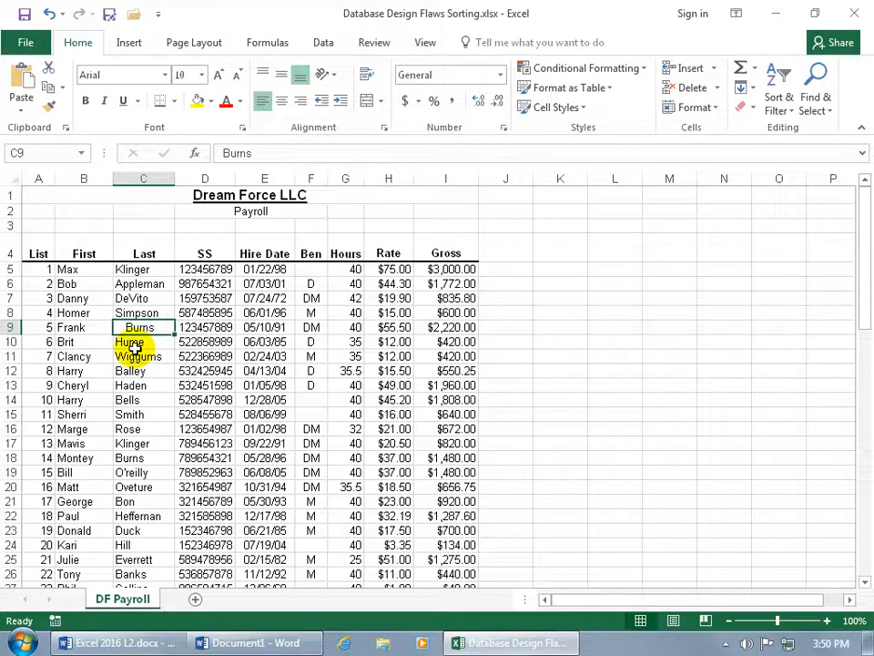
left_click(48, 14)
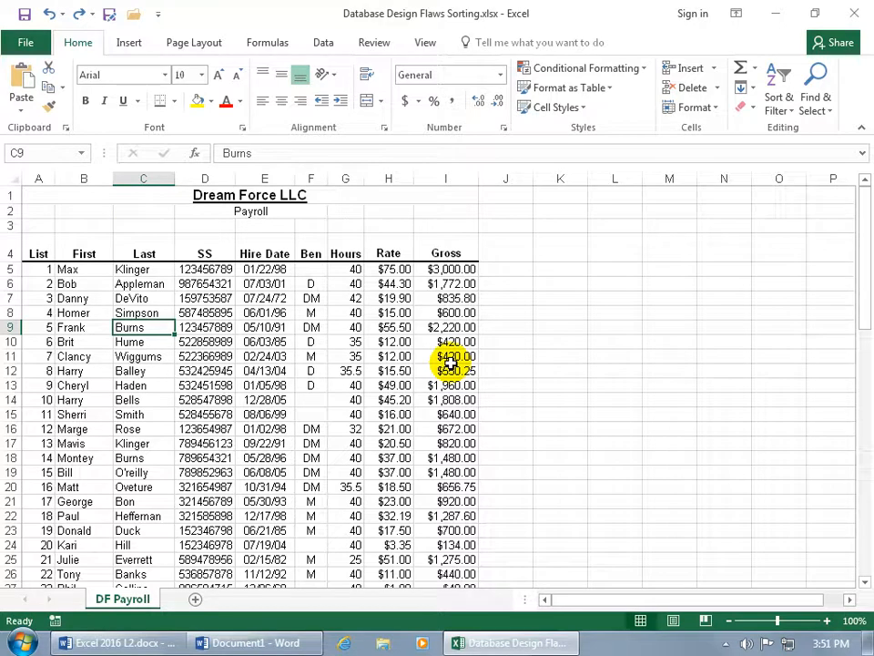
Step: Sort the payroll records by the First column from A to Z
left_click(80, 316)
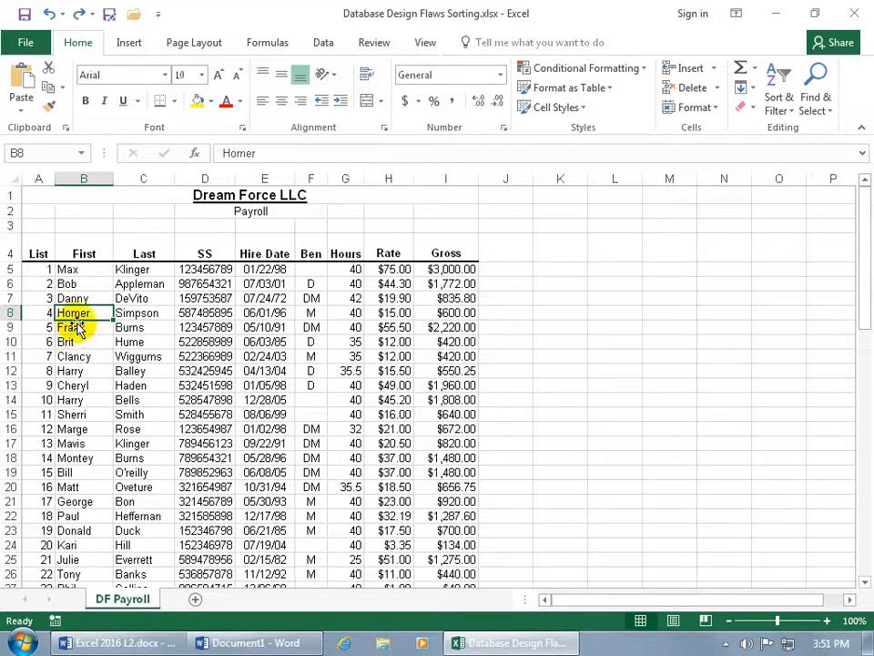
left_click(71, 284)
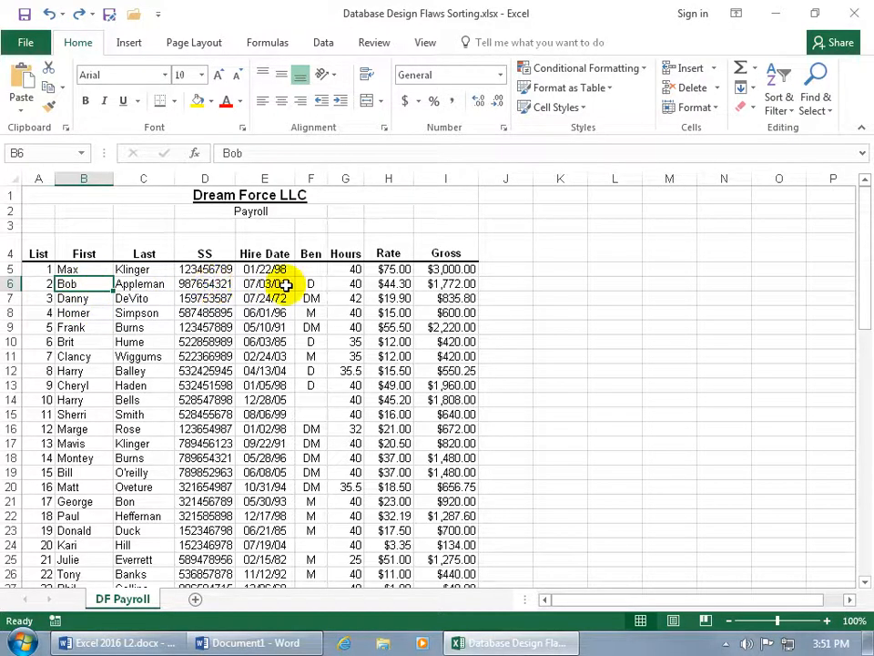
right_click(84, 284)
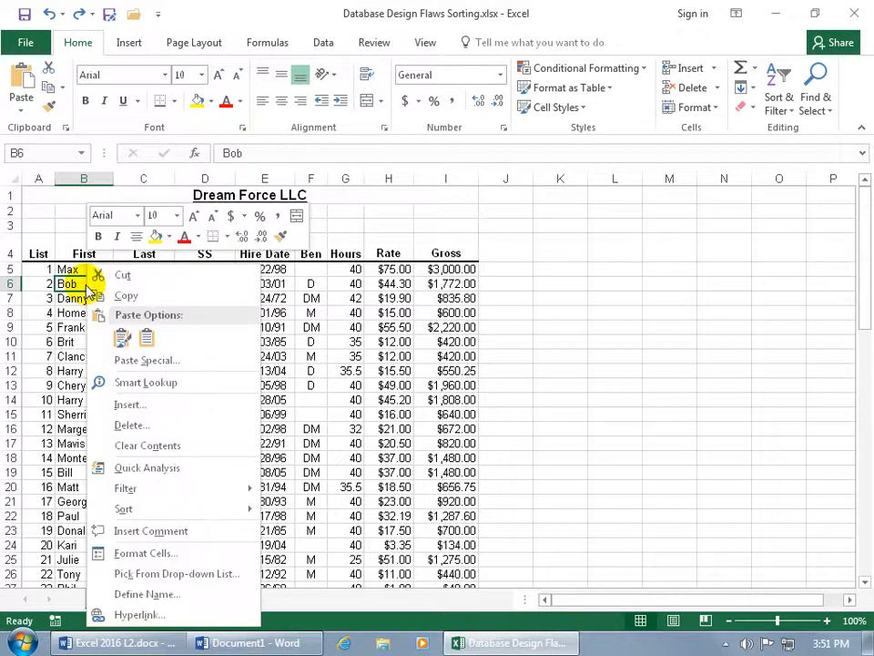
mouse_move(124, 510)
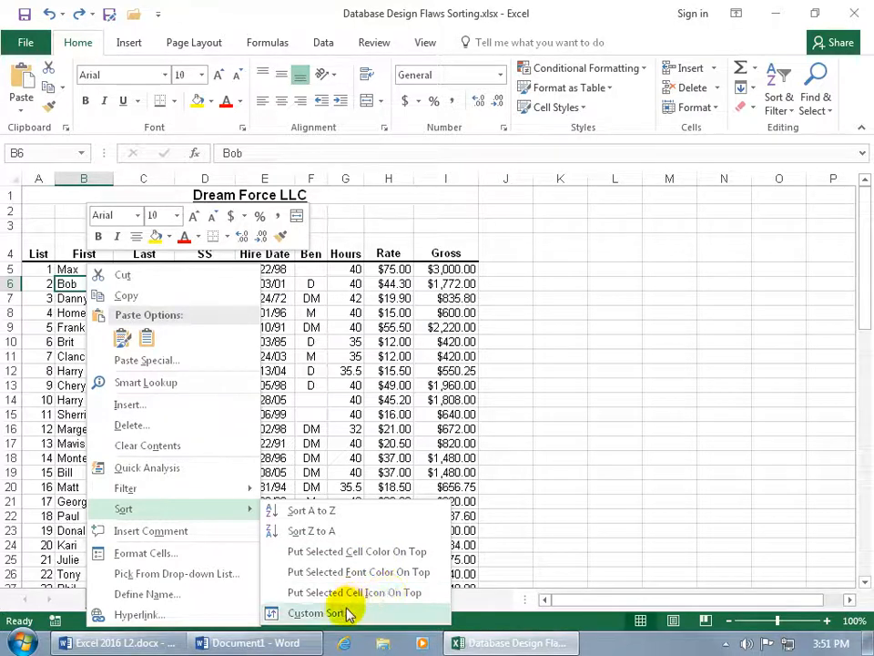
left_click(314, 512)
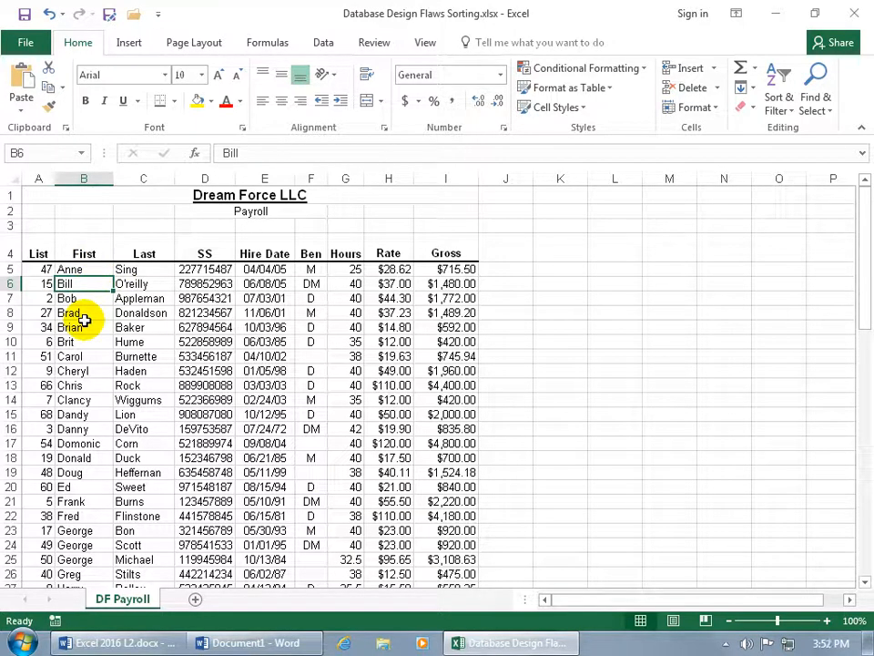
Step: Sort the payroll records by the List column from smallest to largest
left_click(86, 299)
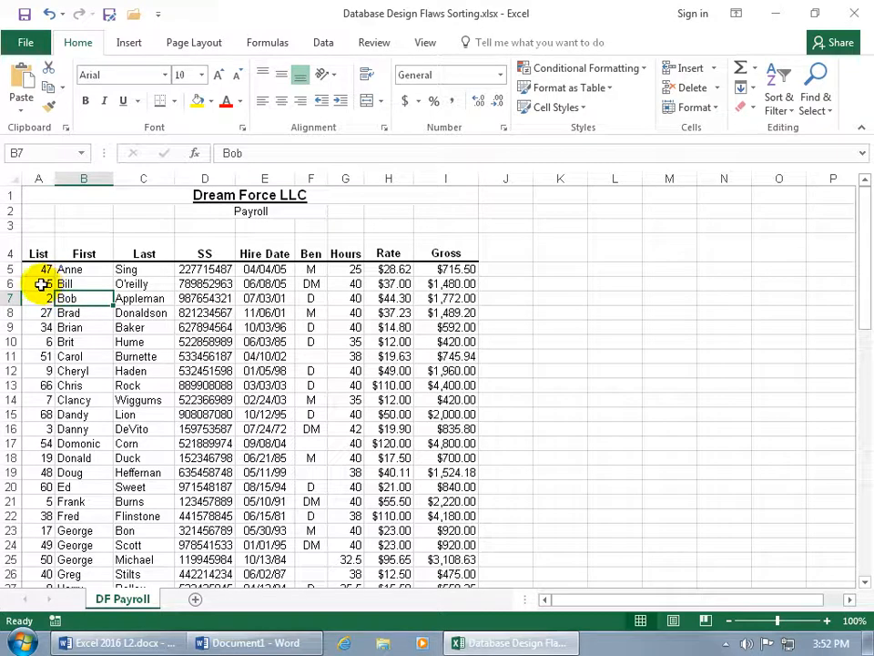
left_click(42, 284)
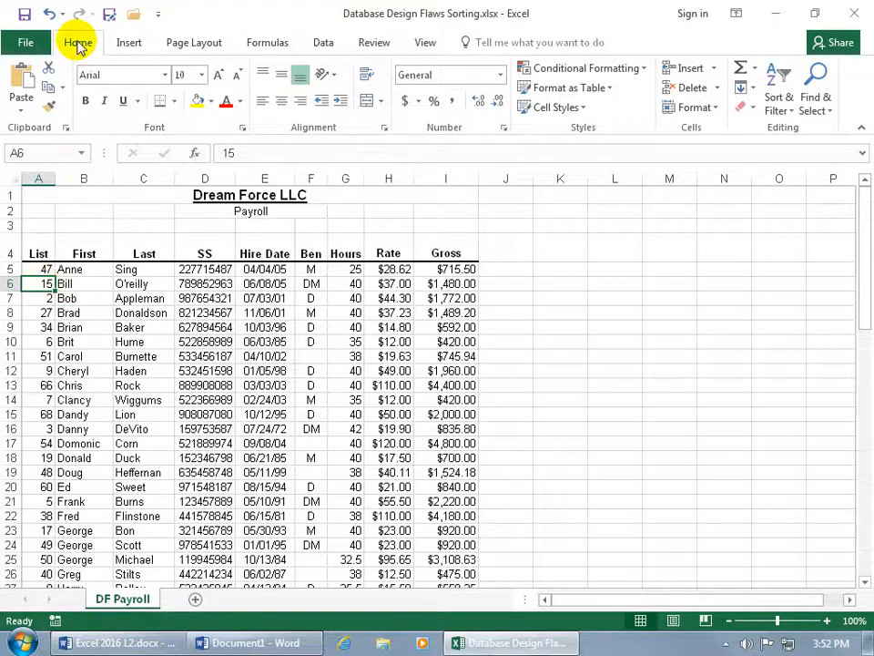
left_click(786, 107)
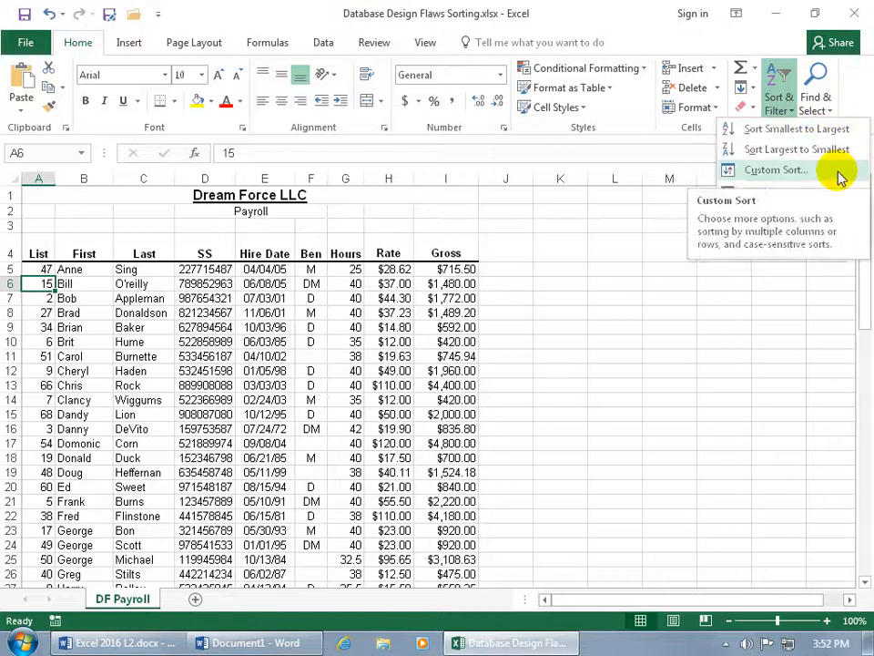
left_click(816, 128)
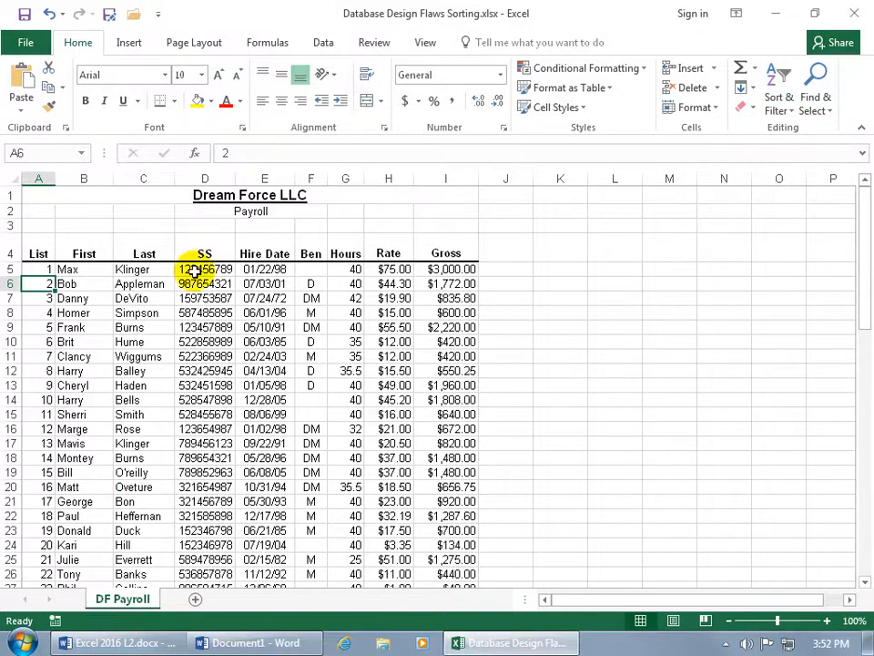
Step: Apply a custom sort to the payroll records on the Last column, sorting on Values in Z to A order
left_click(323, 42)
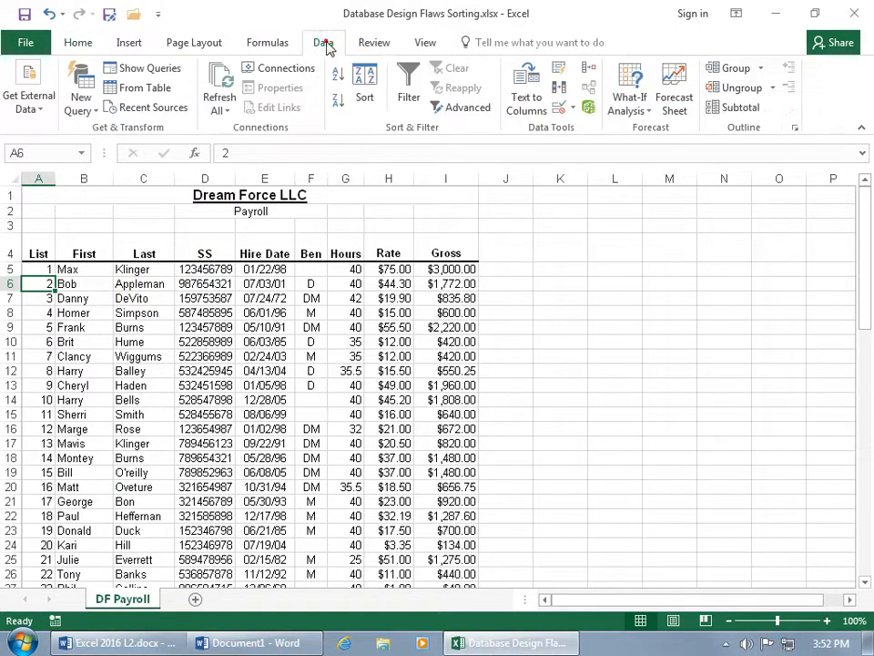
left_click(365, 117)
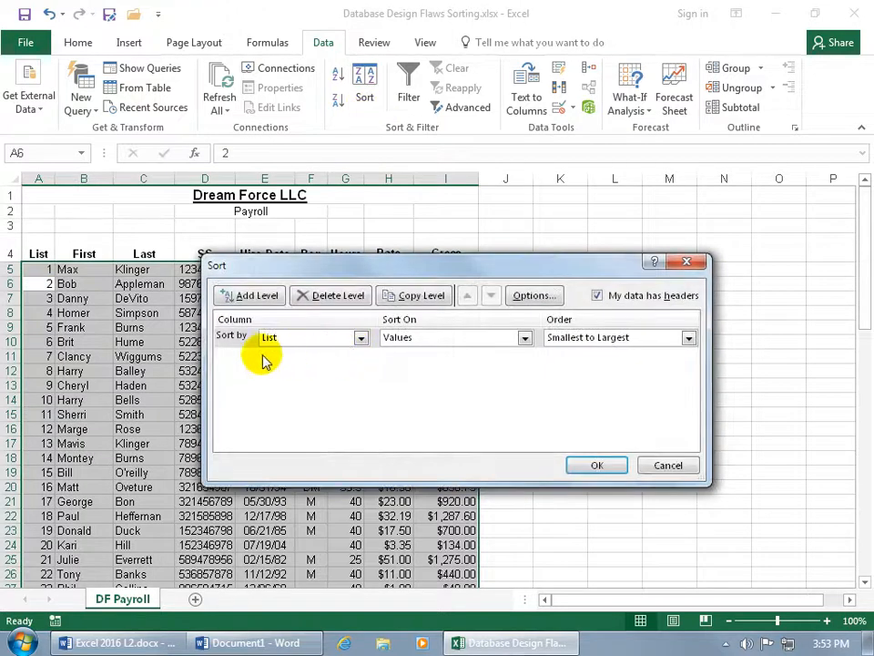
left_click(360, 338)
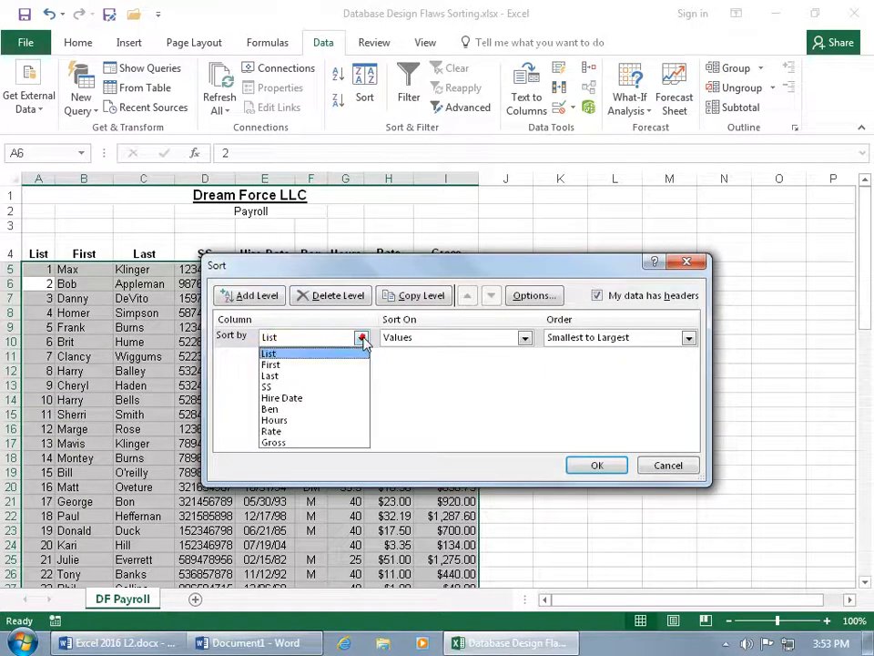
left_click(328, 379)
left_click(525, 339)
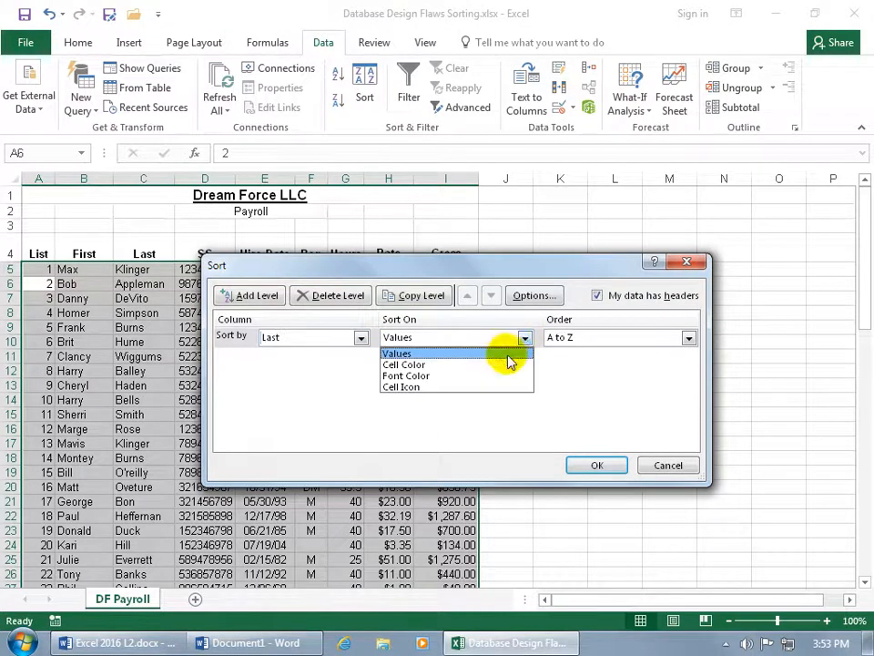
left_click(511, 353)
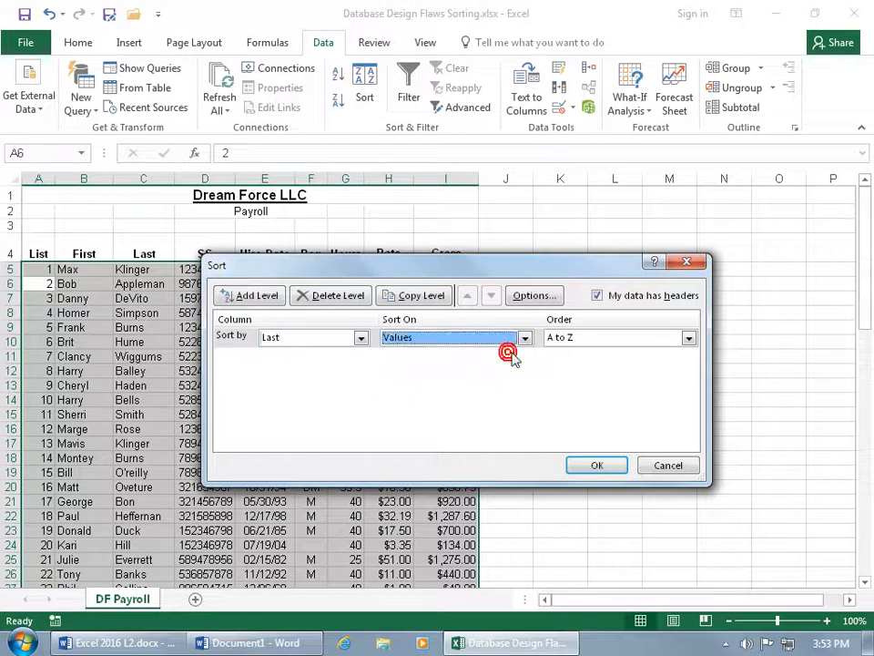
left_click(688, 339)
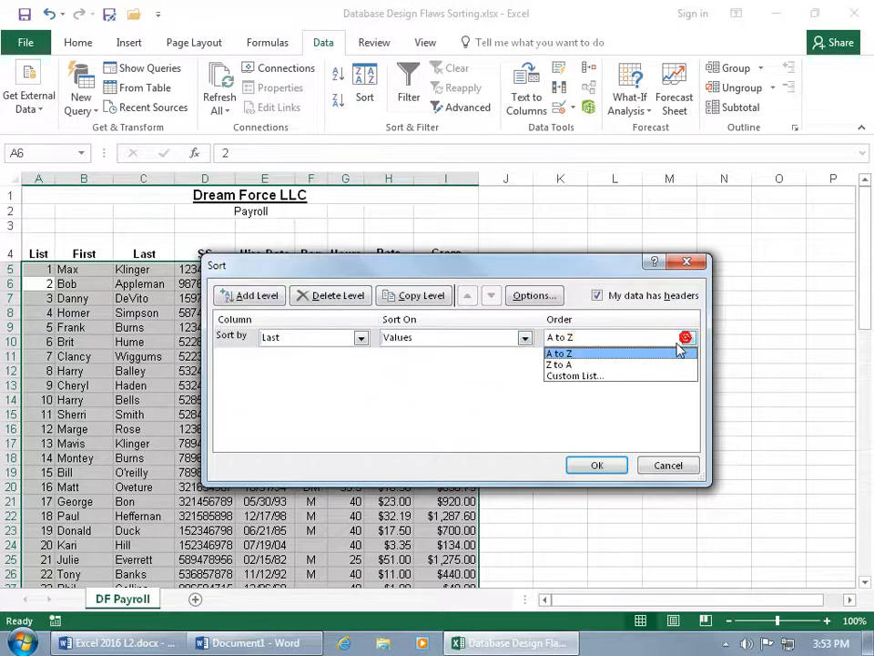
left_click(654, 364)
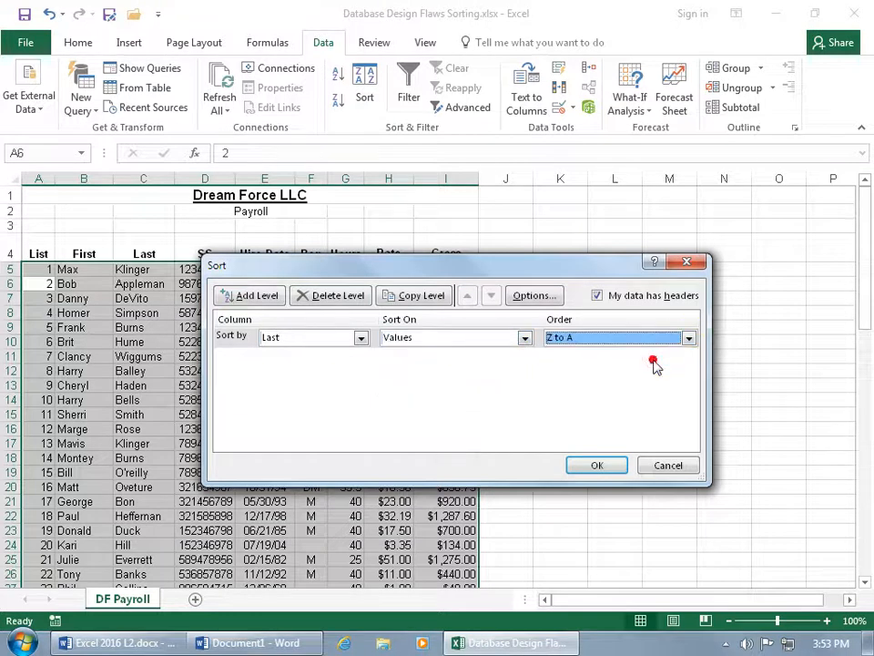
left_click(611, 461)
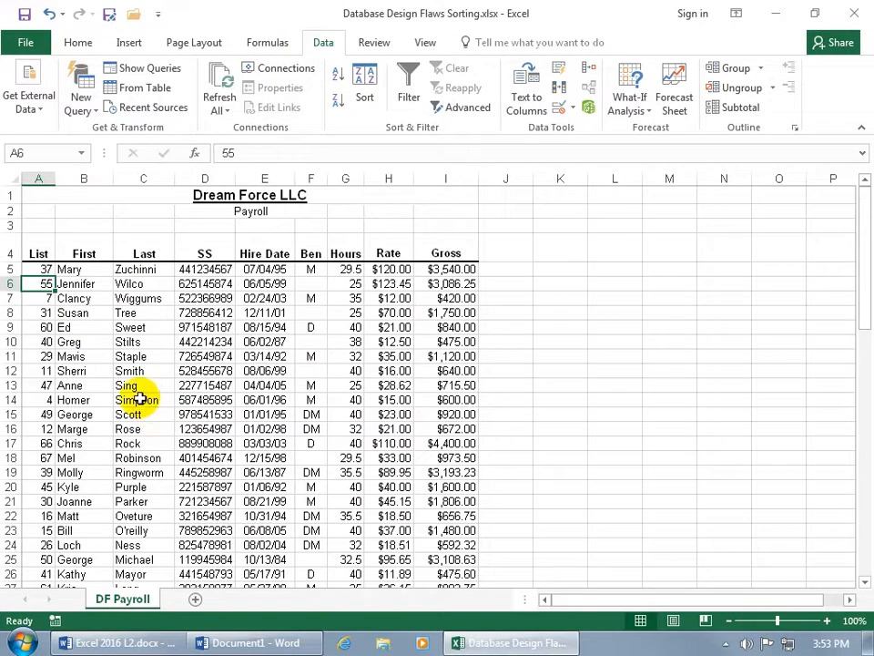
left_click(366, 82)
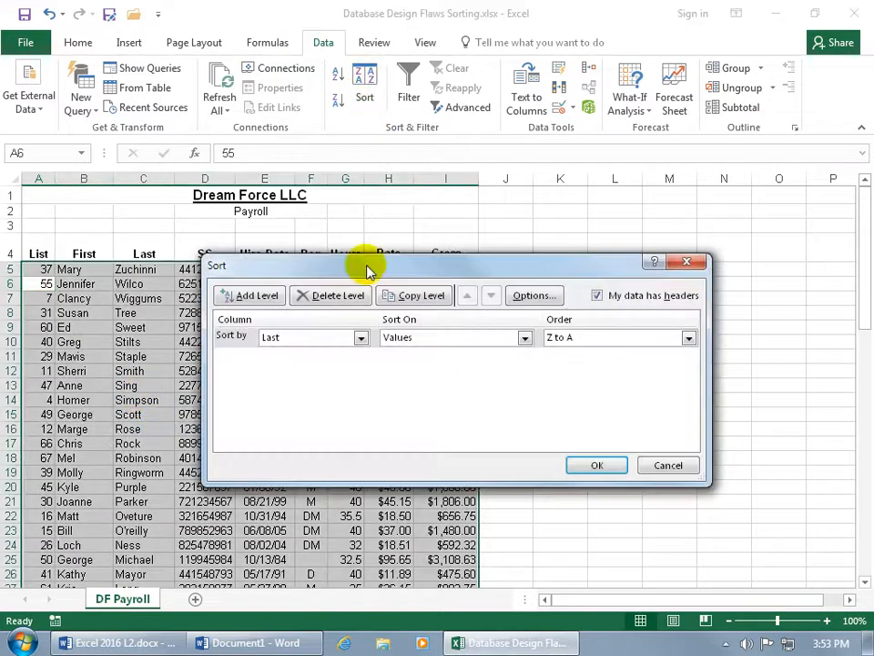
left_click(597, 465)
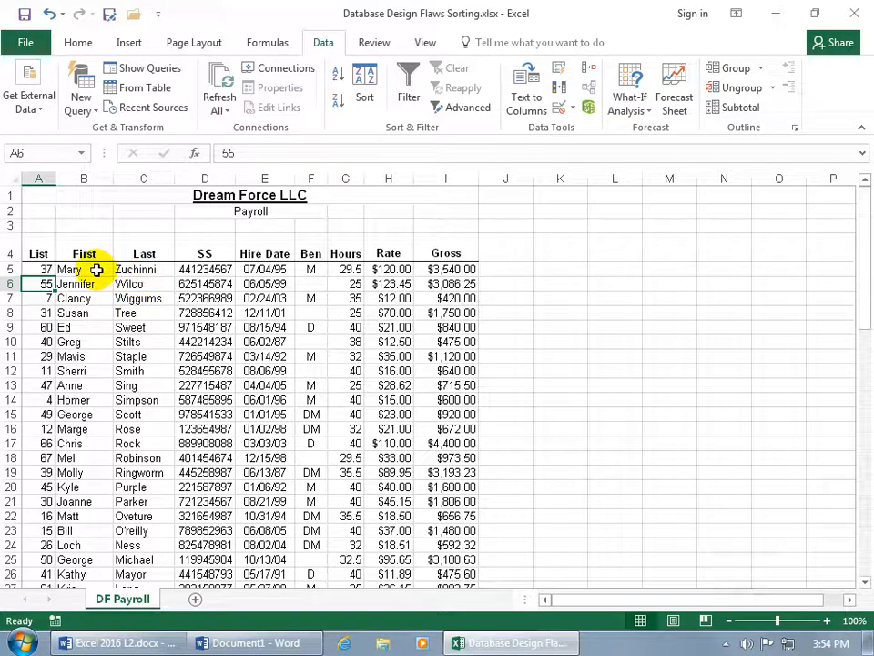
Step: Custom sort the records by Last from A to Z, then by First from Z to A, and check the matching last names in C19:C20
left_click(366, 91)
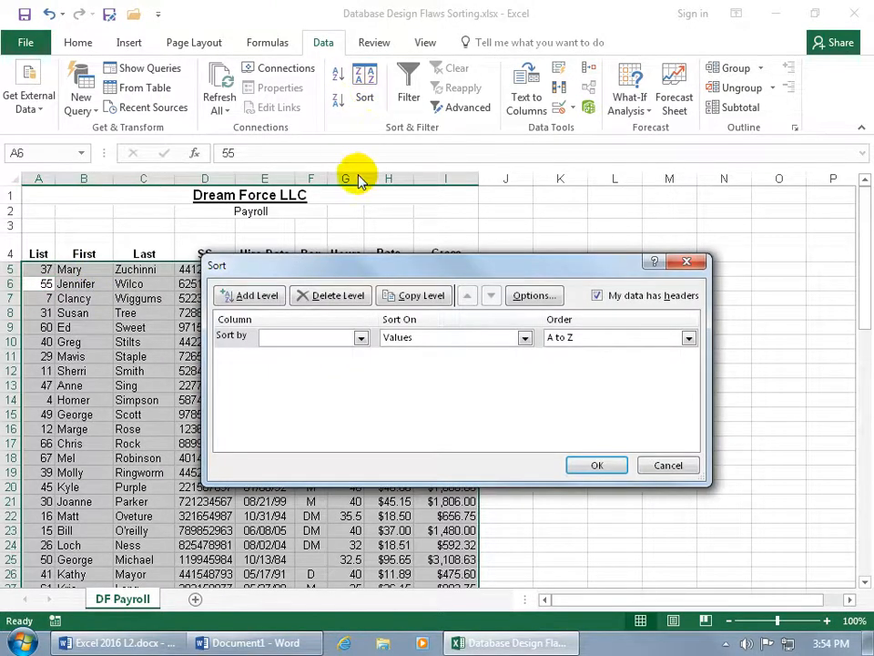
left_click(361, 337)
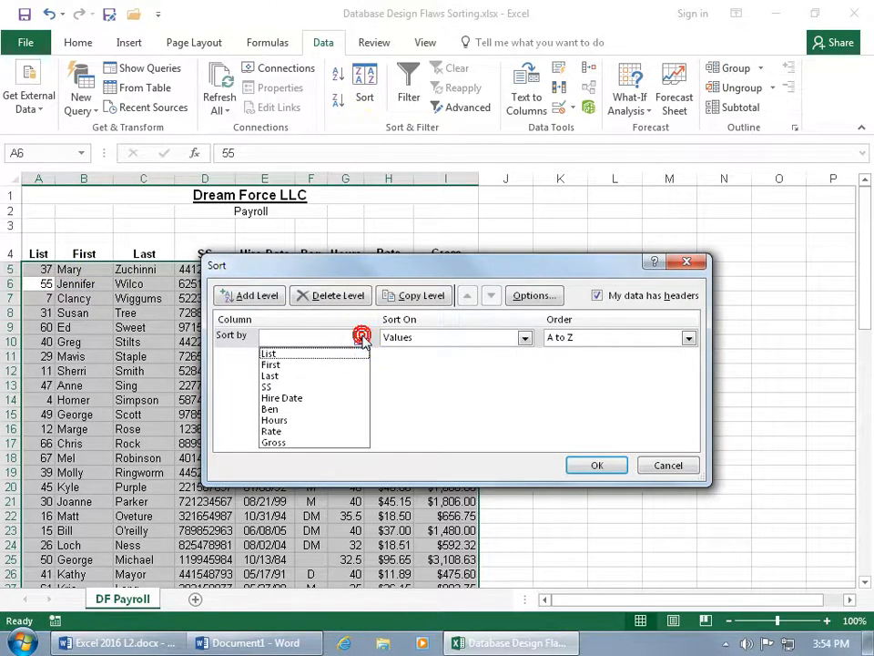
left_click(326, 375)
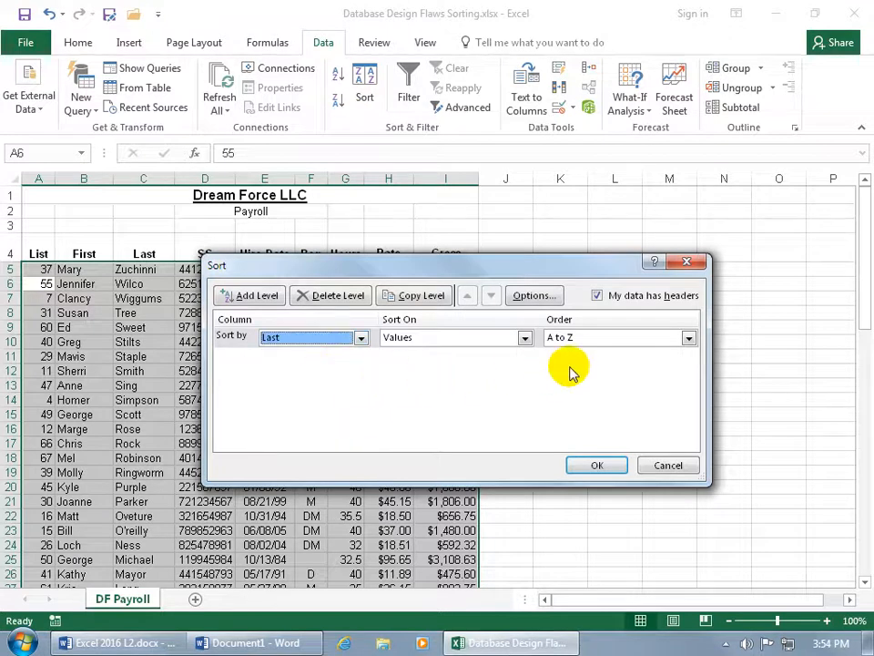
left_click(259, 296)
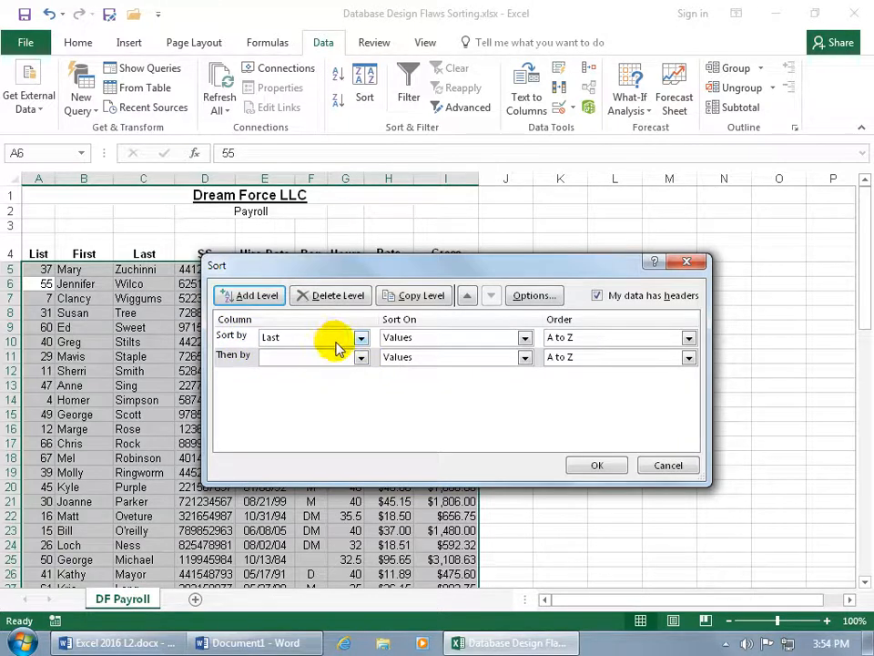
left_click(361, 358)
left_click(345, 386)
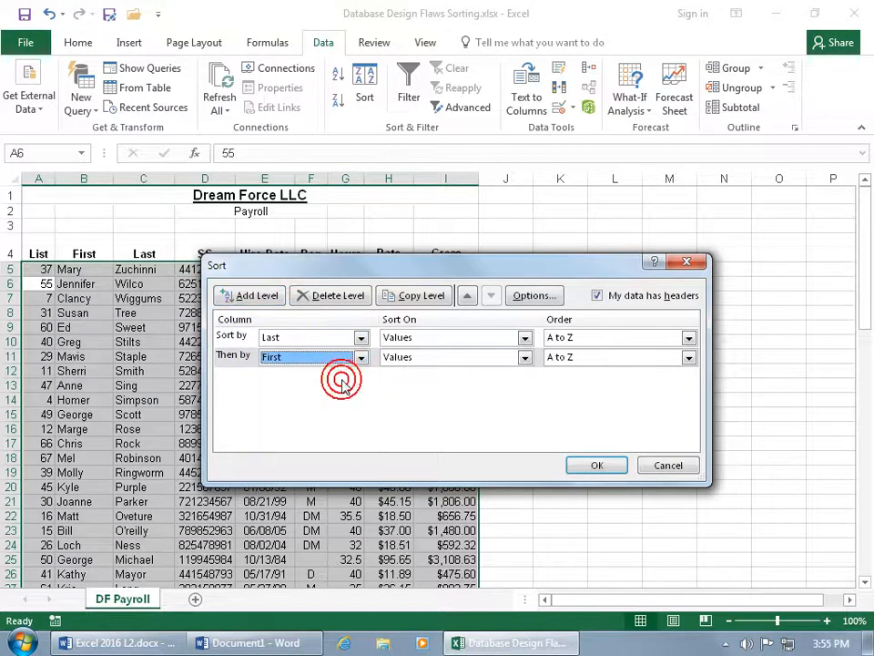
left_click(690, 358)
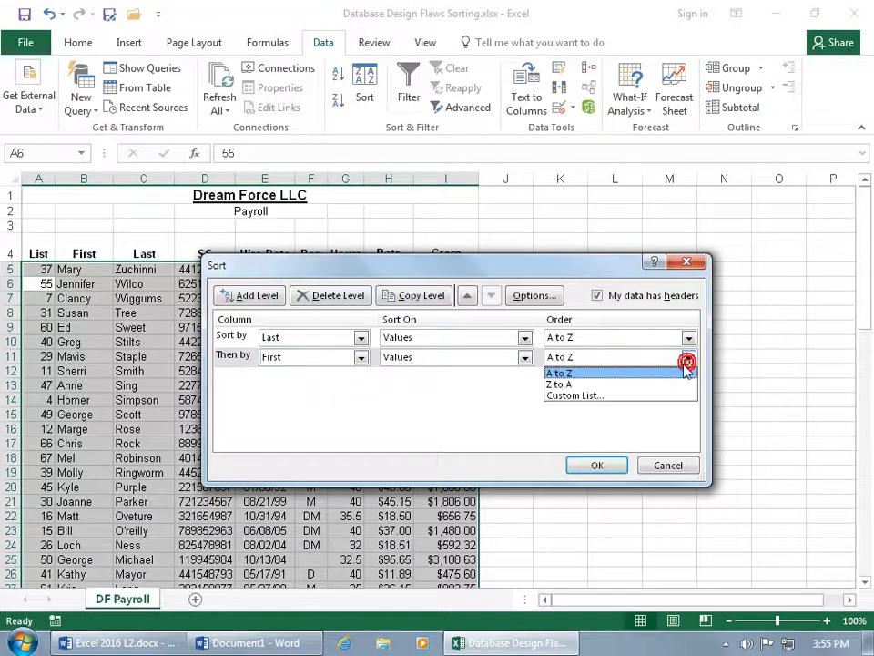
left_click(659, 384)
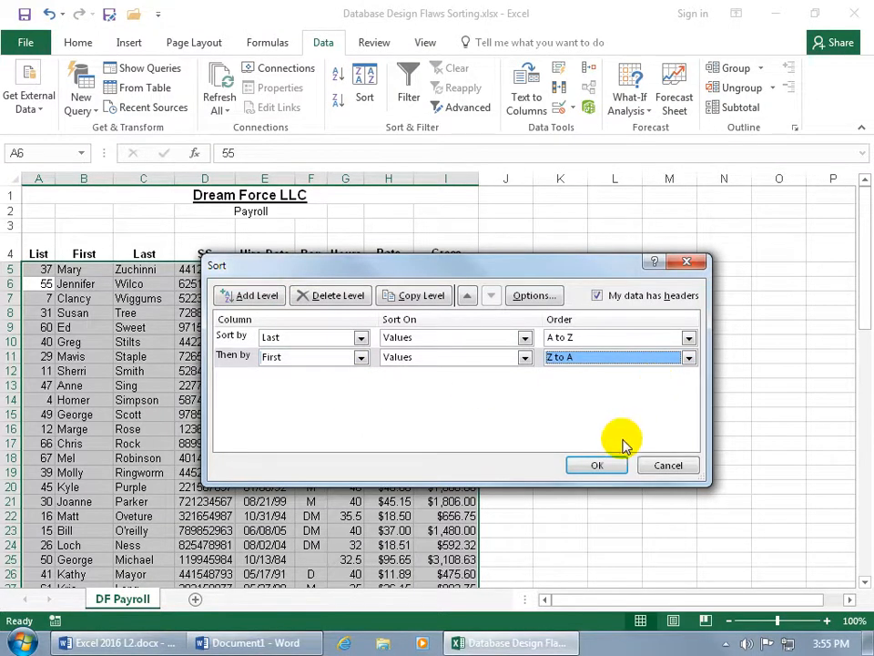
left_click(607, 466)
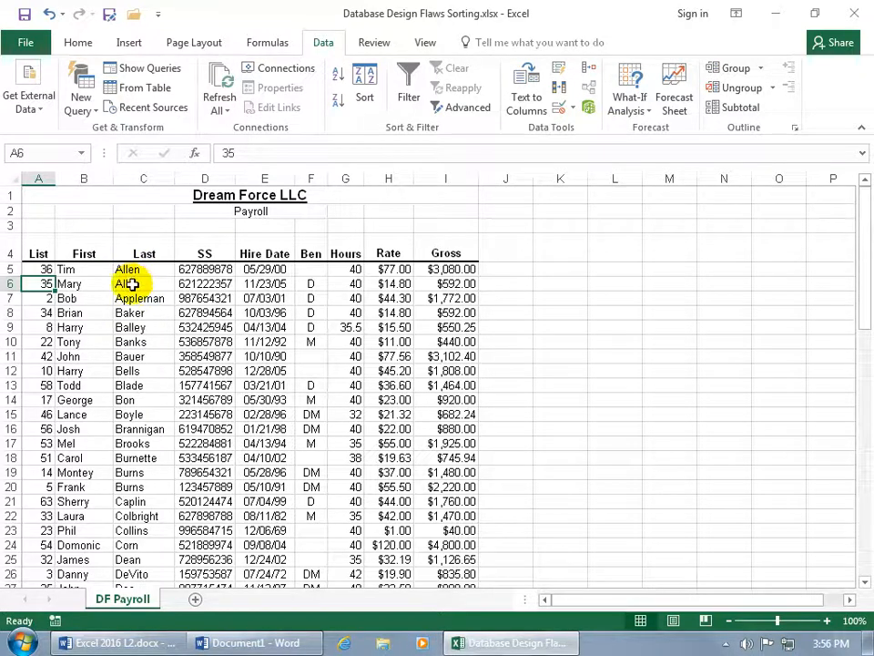
left_click_drag(143, 473, 142, 492)
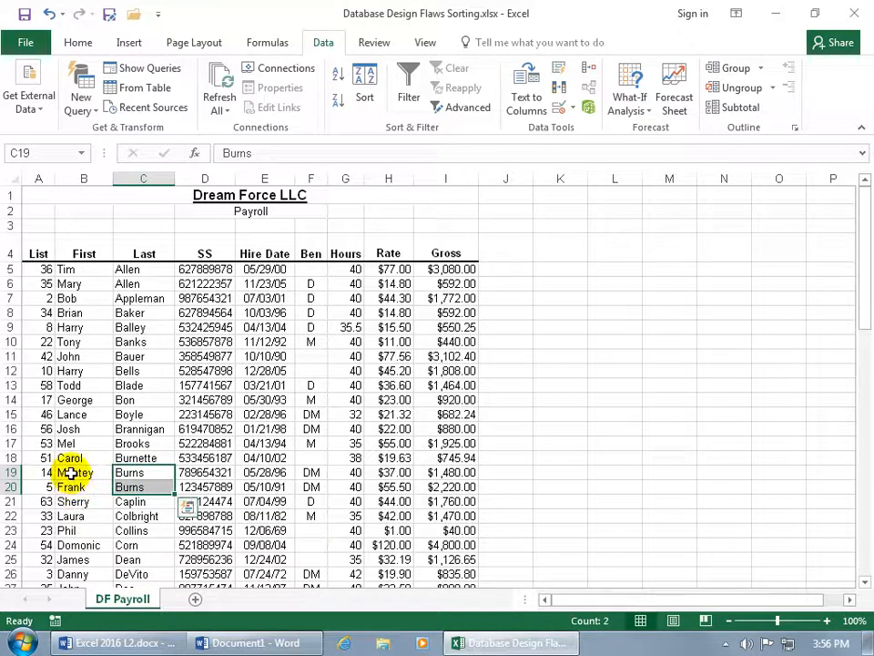
left_click(71, 473)
left_click(77, 487)
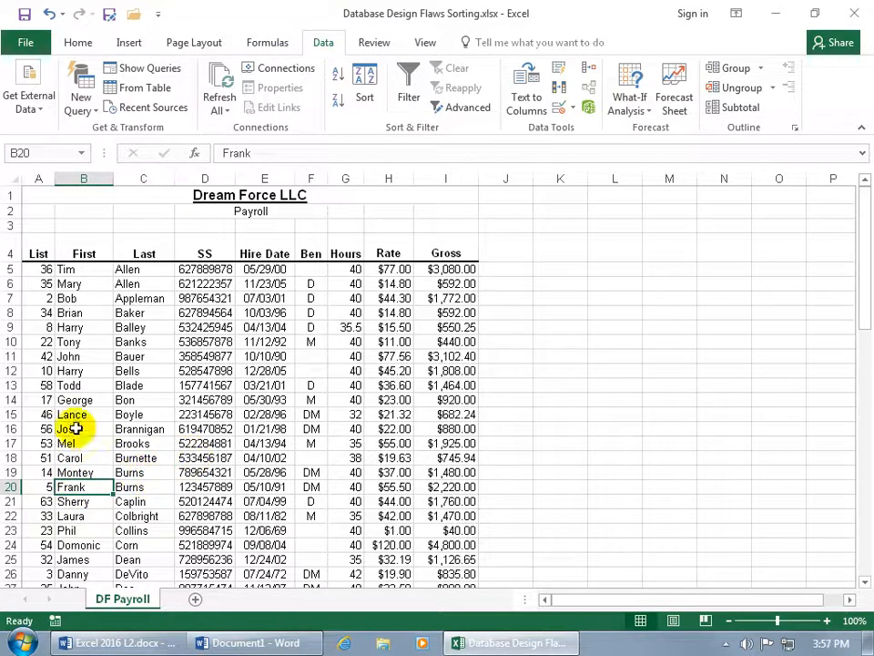
Step: Put the payroll records back in List order by sorting that column from smallest to largest
left_click(42, 415)
right_click(42, 414)
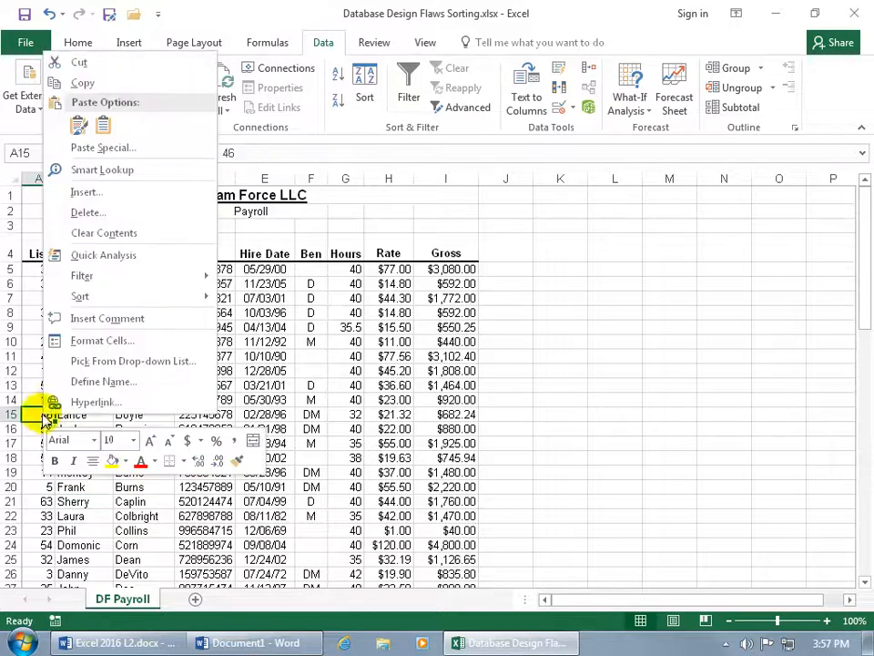
mouse_move(80, 299)
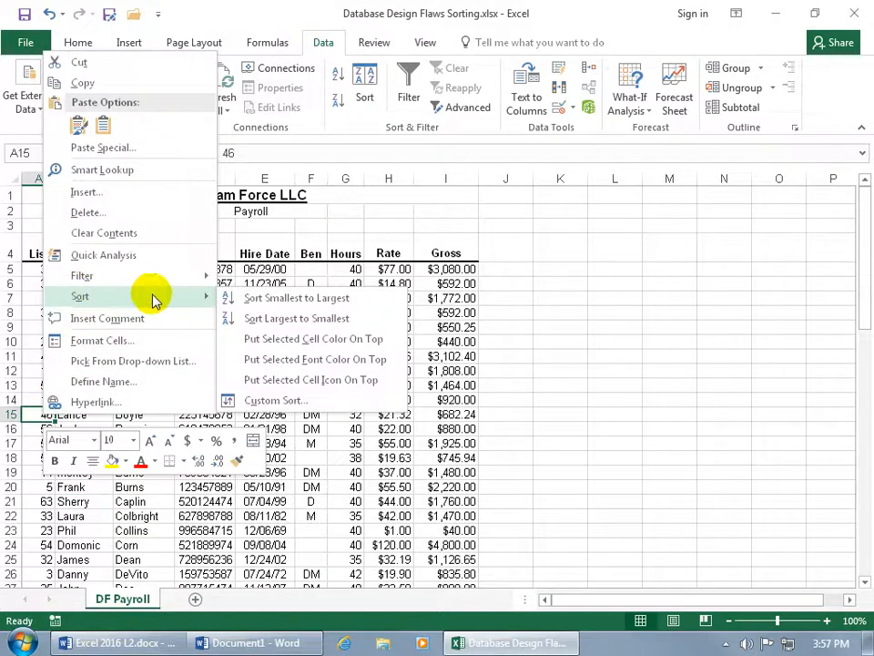
left_click(262, 298)
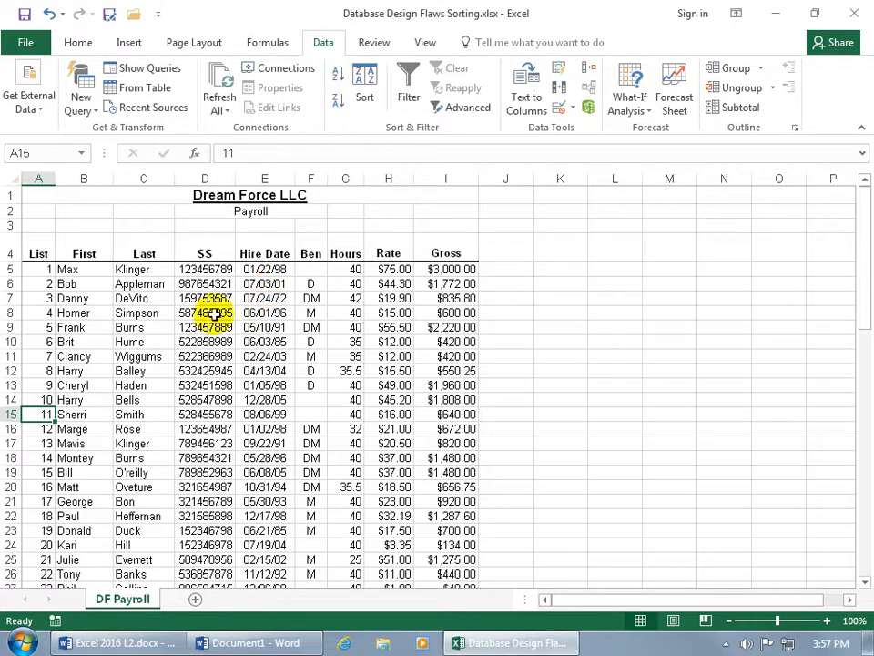
left_click(223, 313)
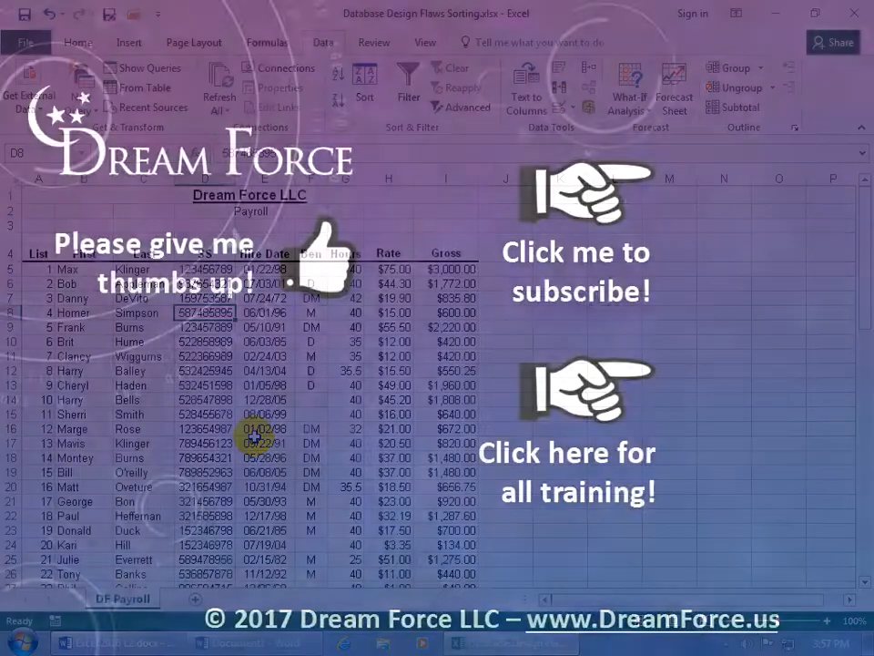